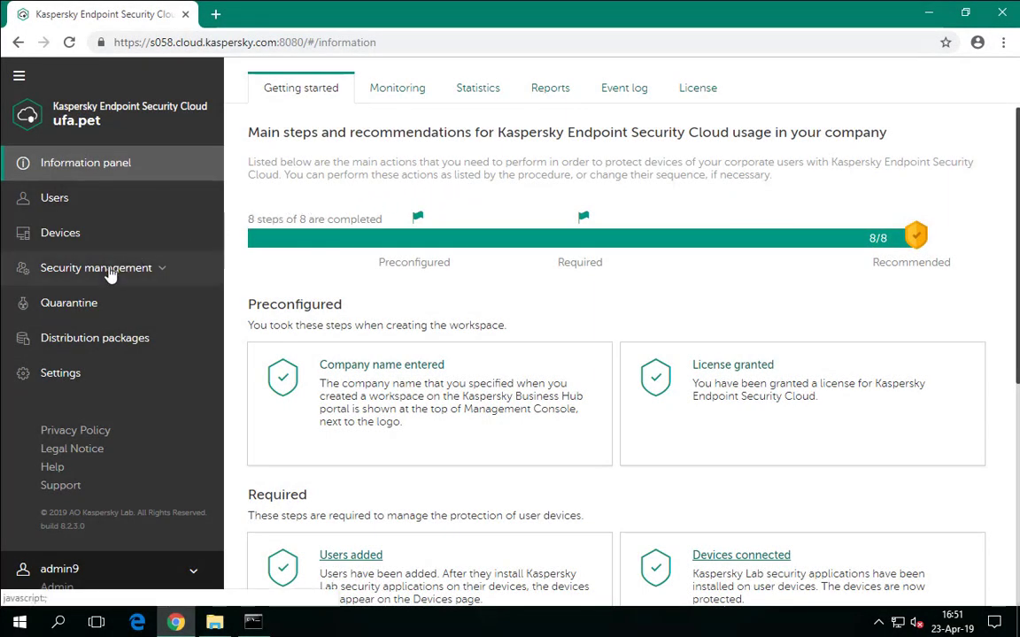
# Go to Security management > Security profiles and begin creating a new profile.
pyautogui.click(109, 276)
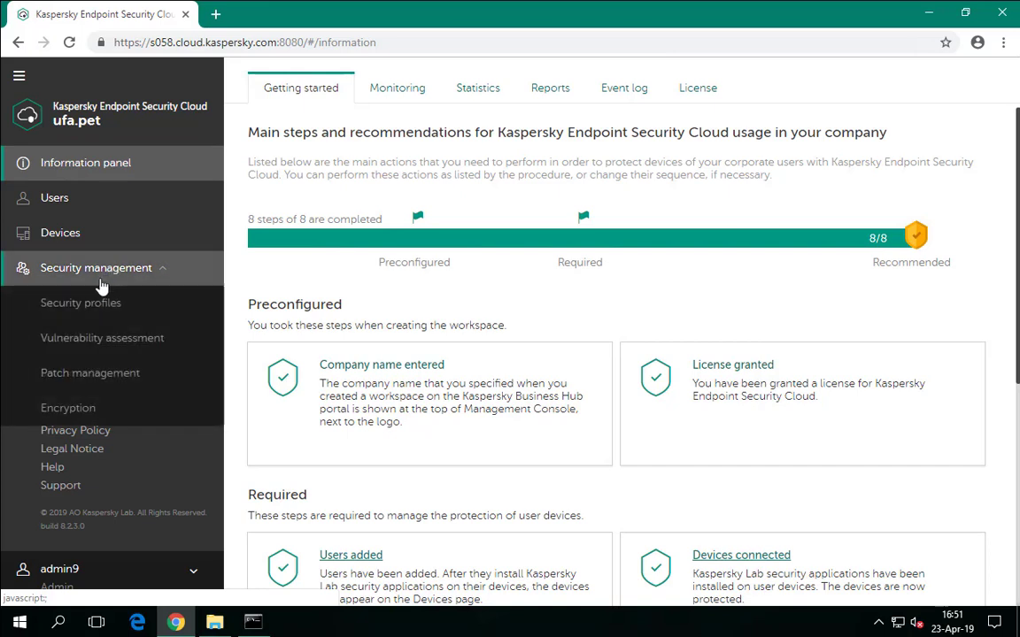
pyautogui.click(86, 306)
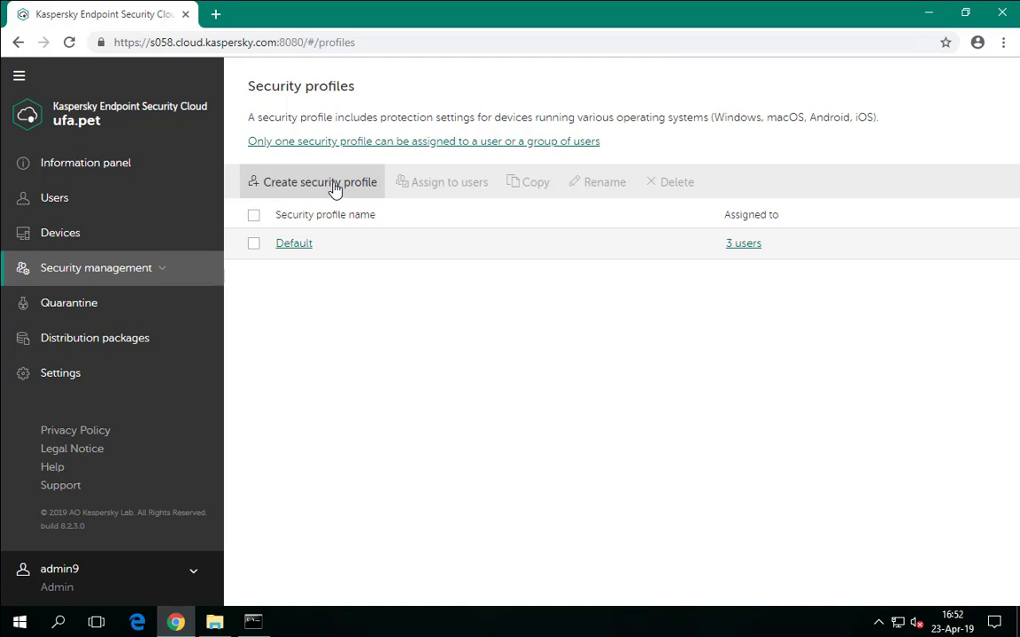
pyautogui.click(333, 190)
# Name the new security profile 'Laptops' and create it.
pyautogui.click(662, 159)
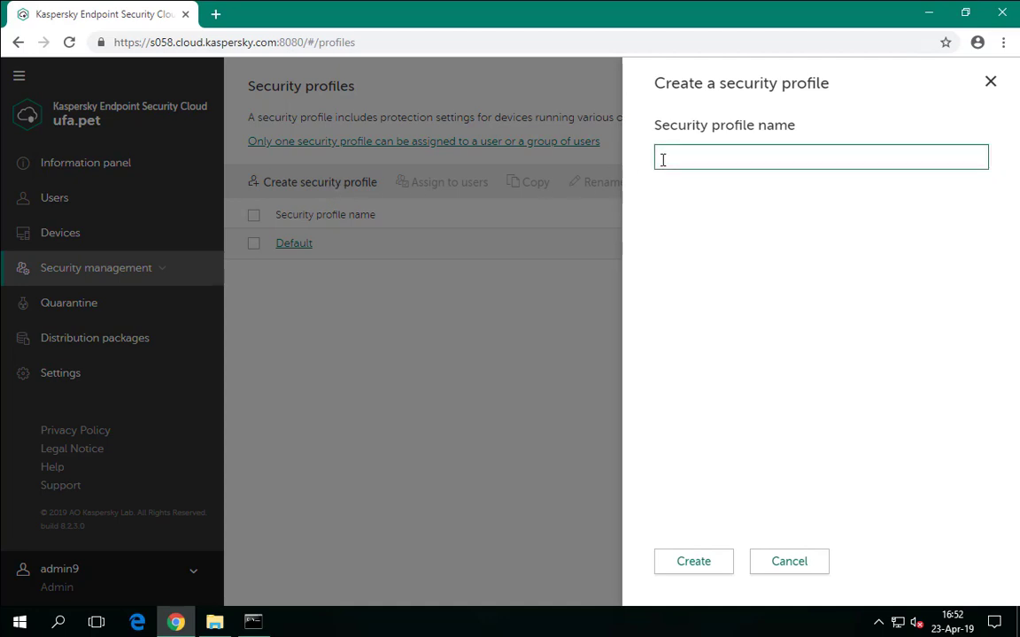
pyautogui.write('Laptops')
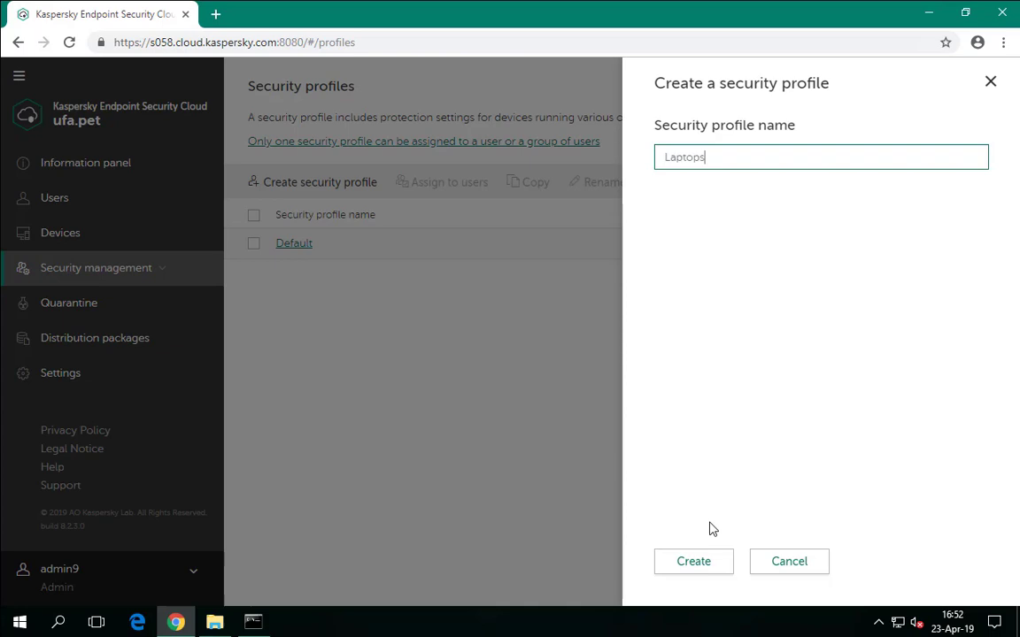
pyautogui.click(696, 567)
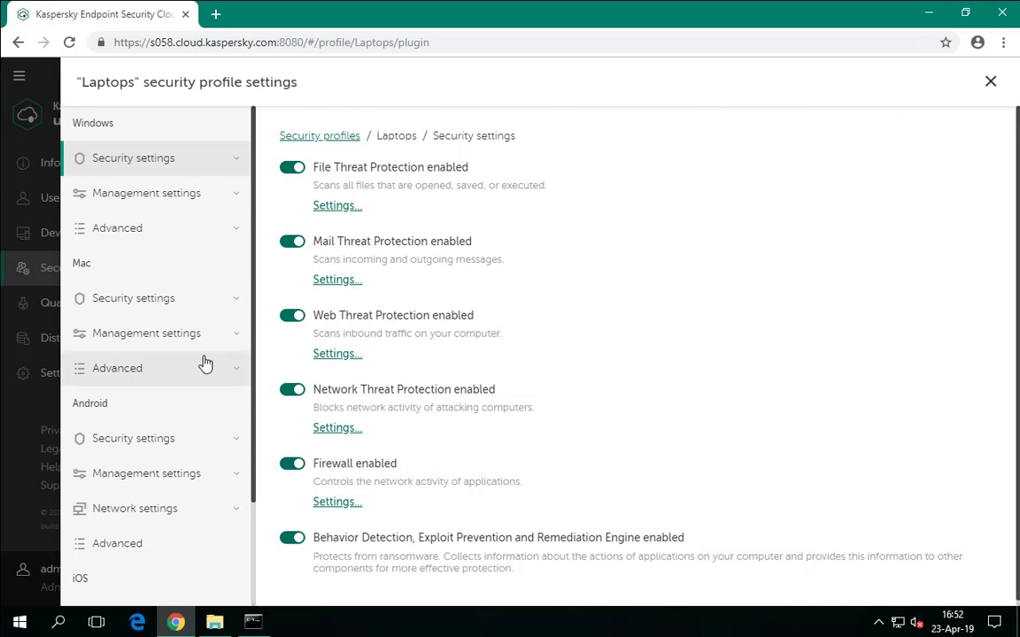
# In Windows Advanced Interface password protection, enter the protection user name and password twice.
pyautogui.click(154, 233)
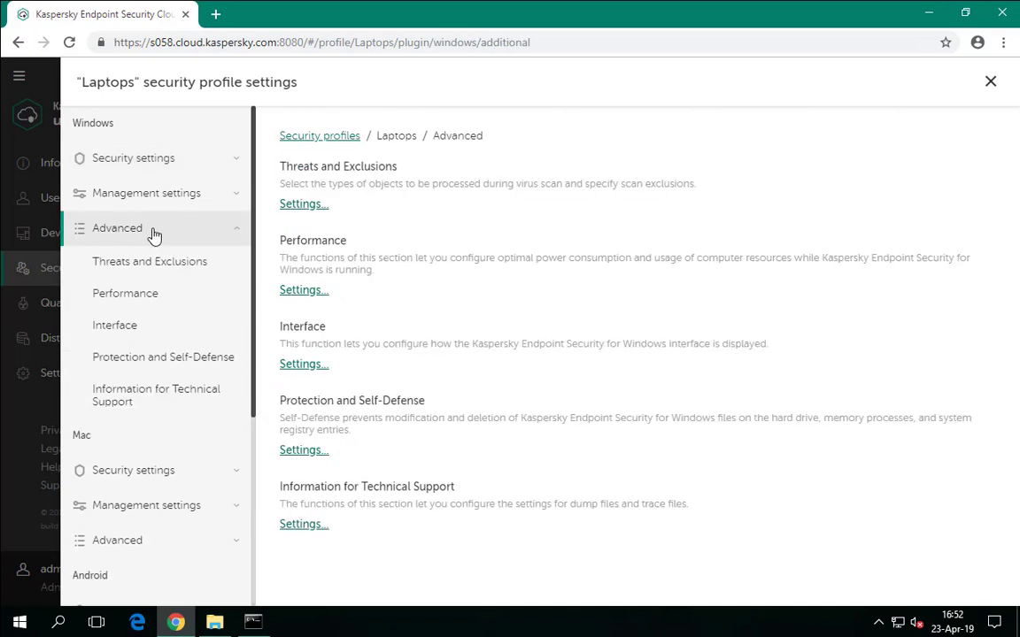
pyautogui.click(131, 328)
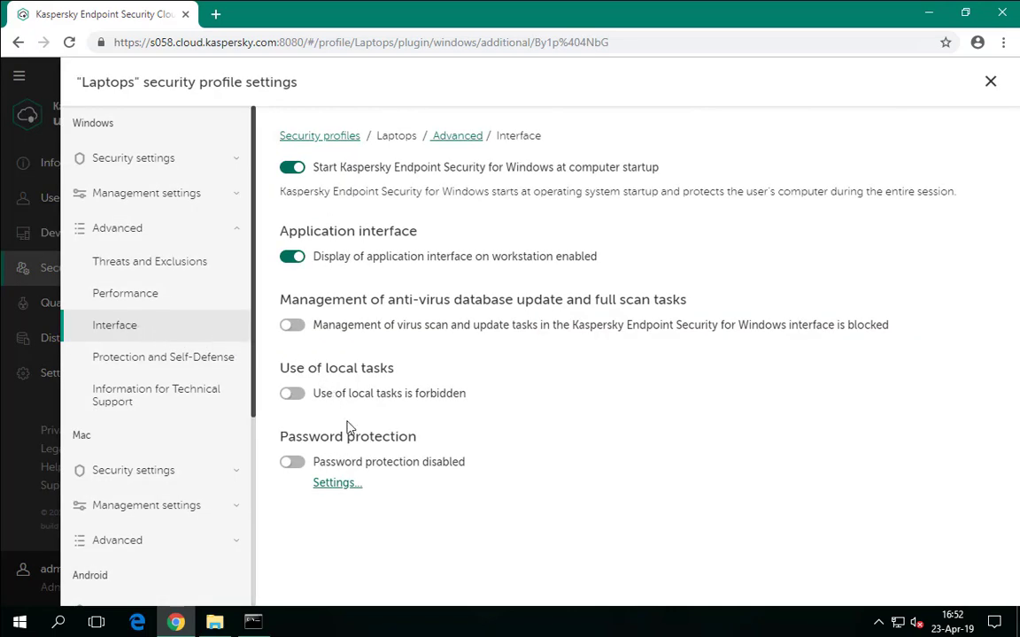
pyautogui.click(347, 483)
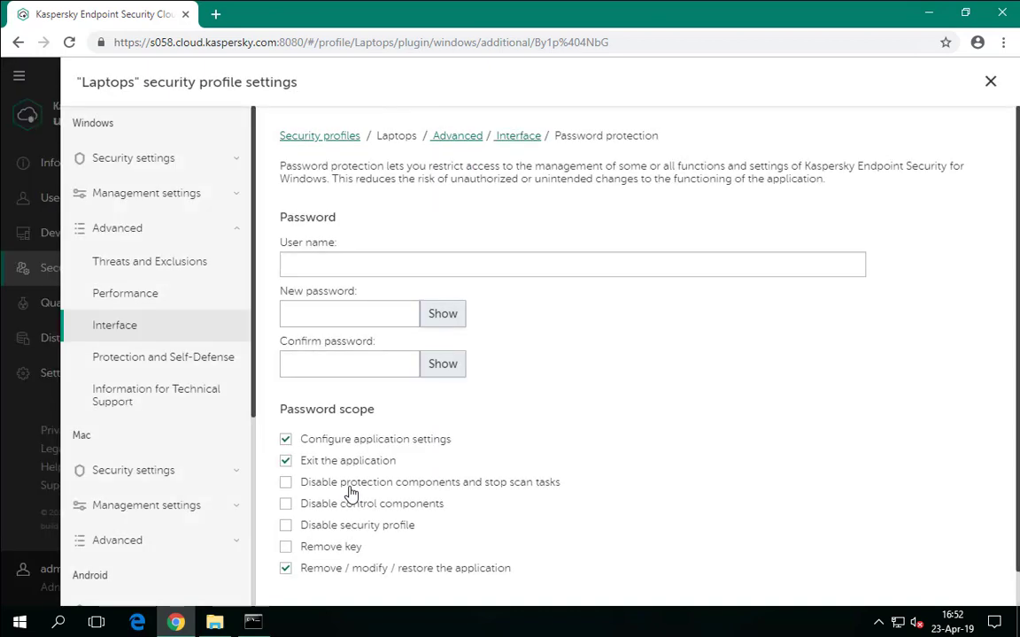
pyautogui.click(369, 271)
pyautogui.click(501, 283)
pyautogui.click(502, 266)
pyautogui.press('Tab')
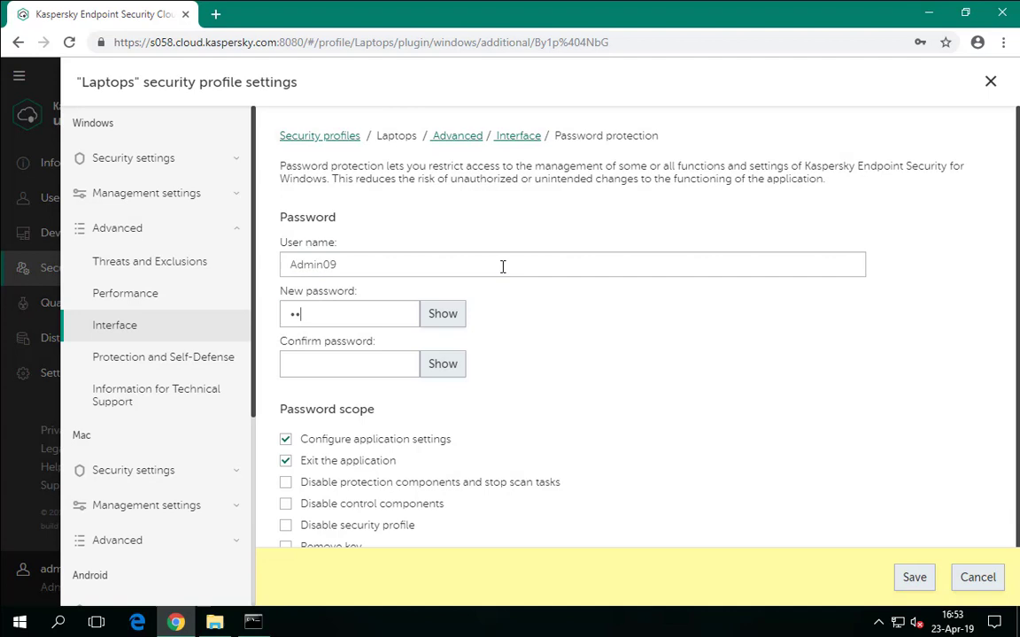
pyautogui.click(348, 363)
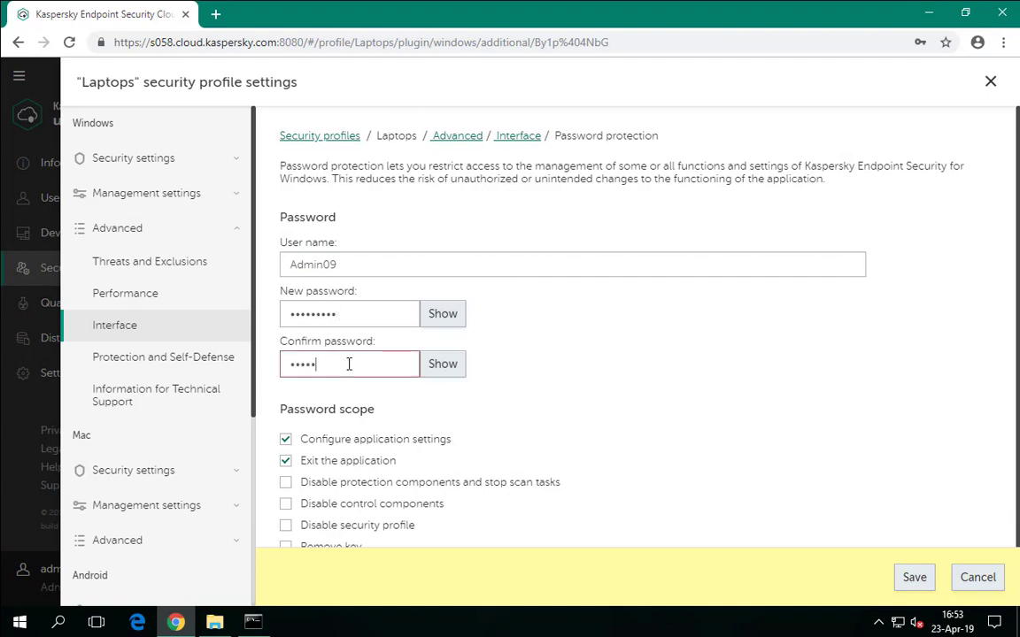
# Also protect disabling the security profile and control components, then save.
pyautogui.scroll(-1, 597, 380)
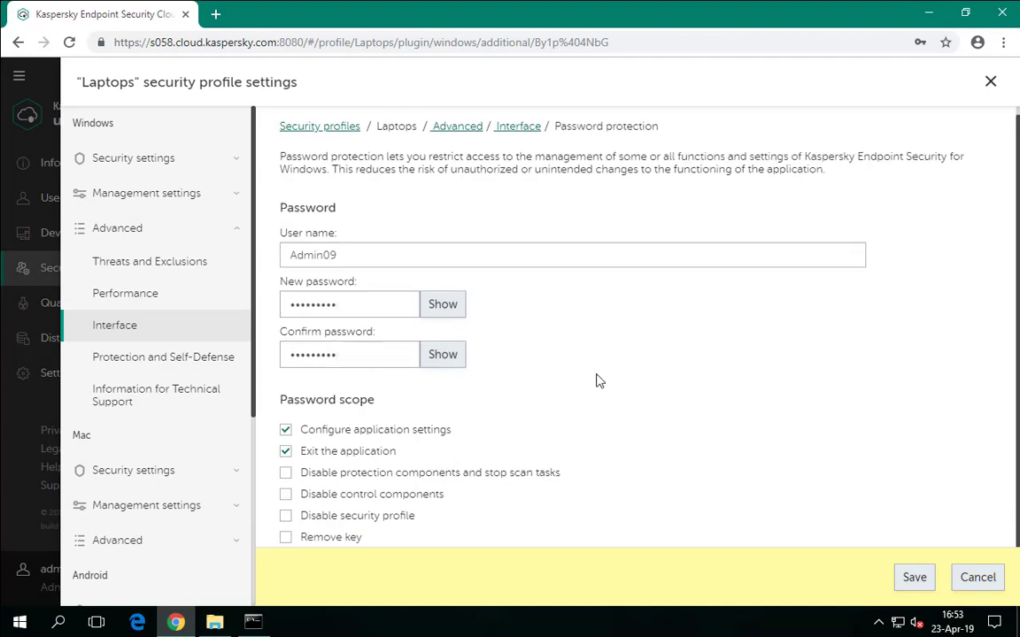
pyautogui.click(285, 491)
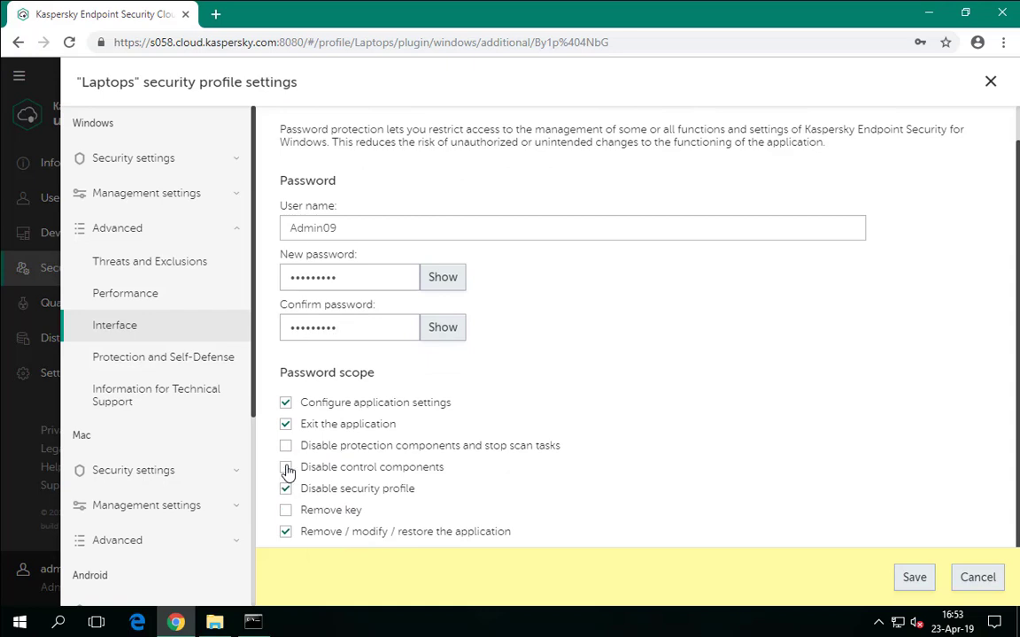
pyautogui.click(286, 468)
pyautogui.click(919, 593)
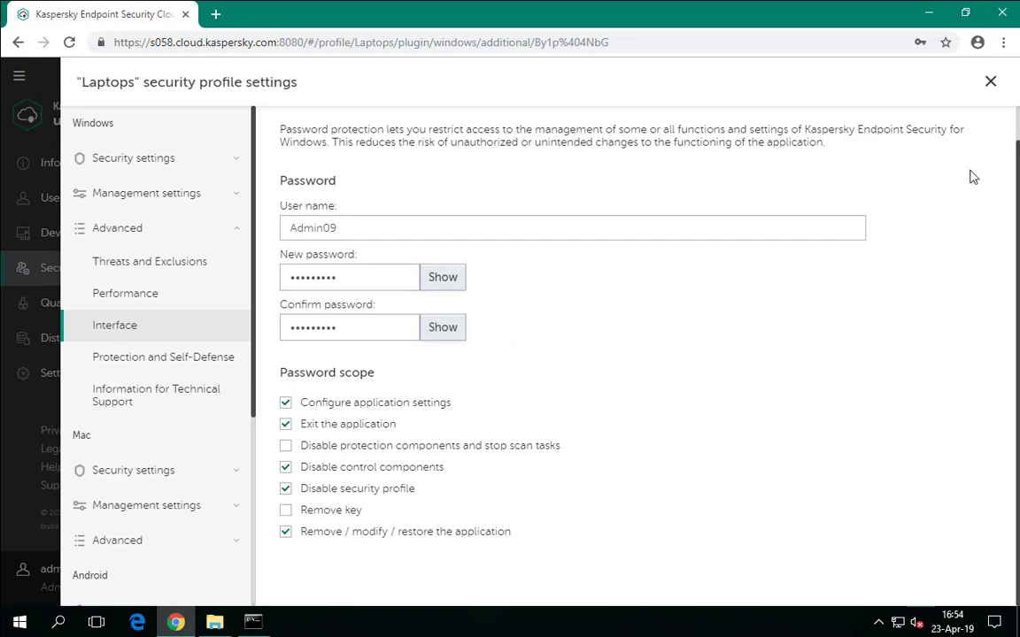
# Close the profile settings and assign the Laptops profile to one user.
pyautogui.click(988, 82)
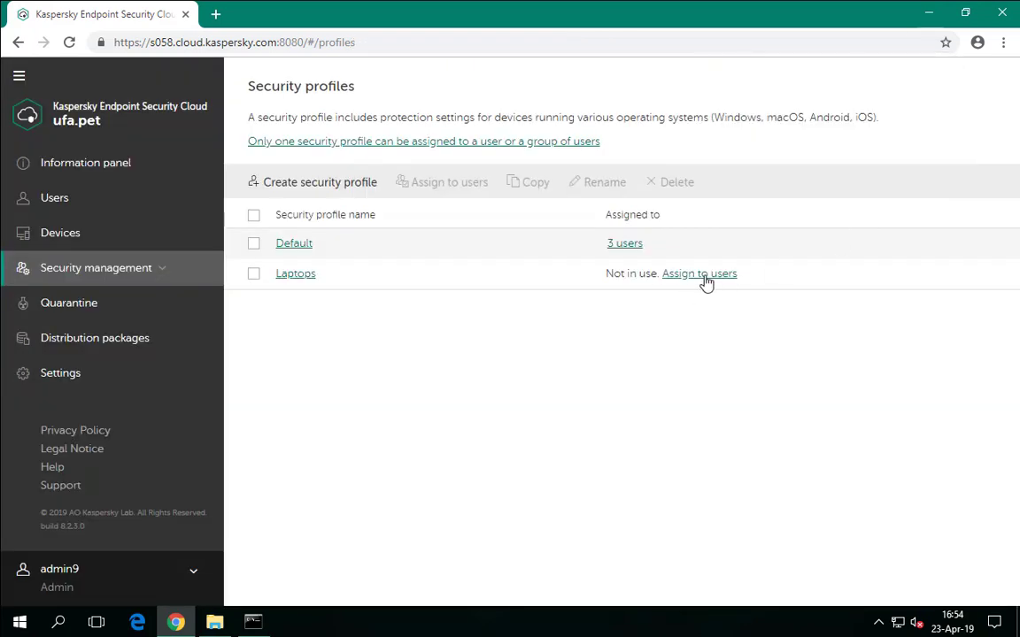
pyautogui.click(706, 274)
pyautogui.click(277, 301)
pyautogui.click(906, 577)
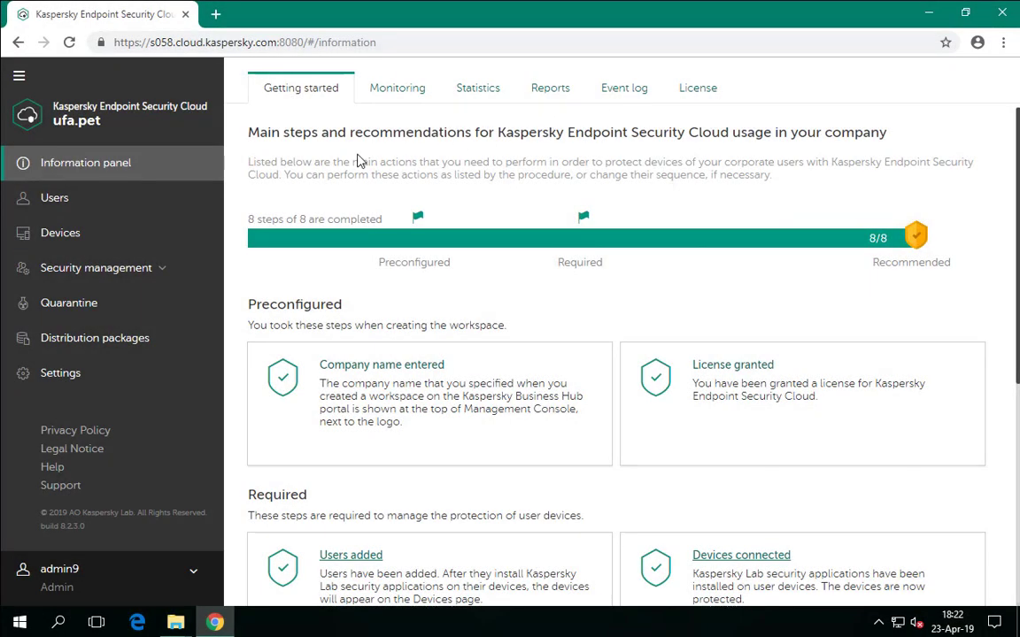
# Open the Laptops profile's Protection and Self-Defense removable drive scan settings.
pyautogui.click(71, 270)
pyautogui.click(71, 305)
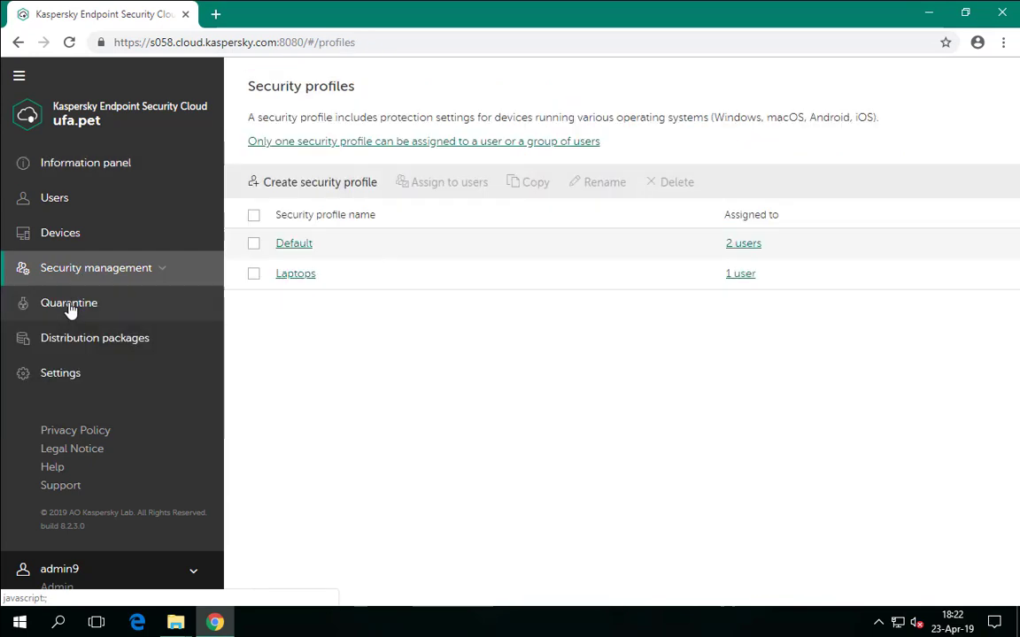
pyautogui.click(285, 280)
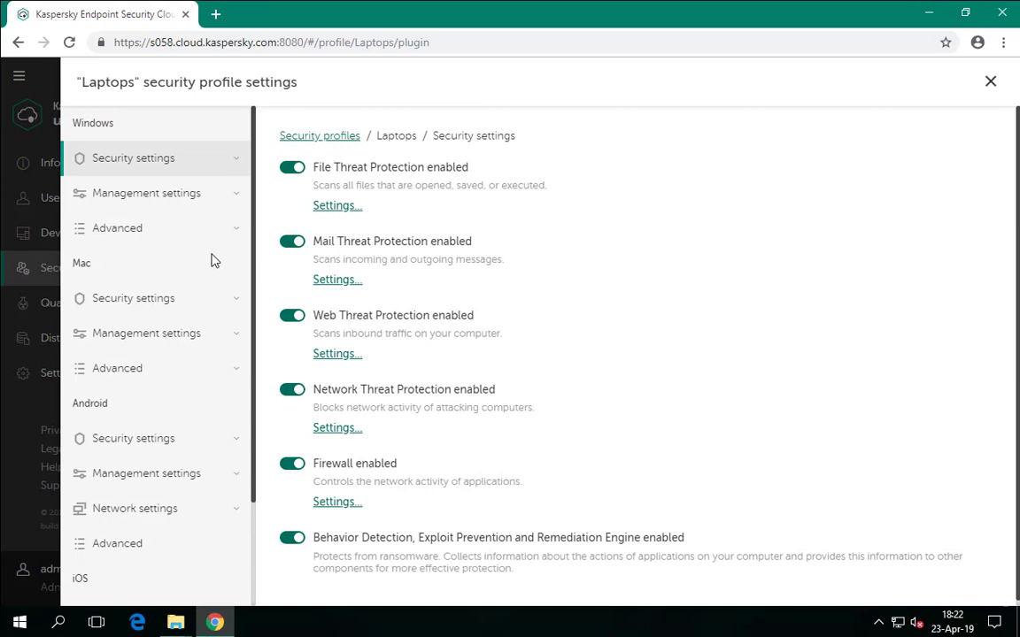
pyautogui.click(130, 231)
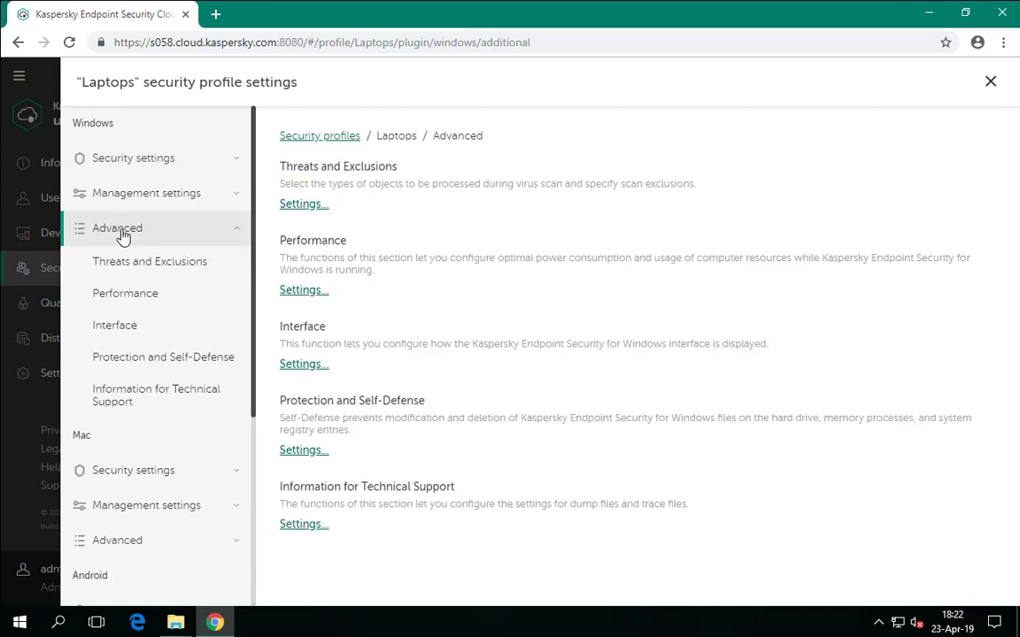
pyautogui.click(177, 358)
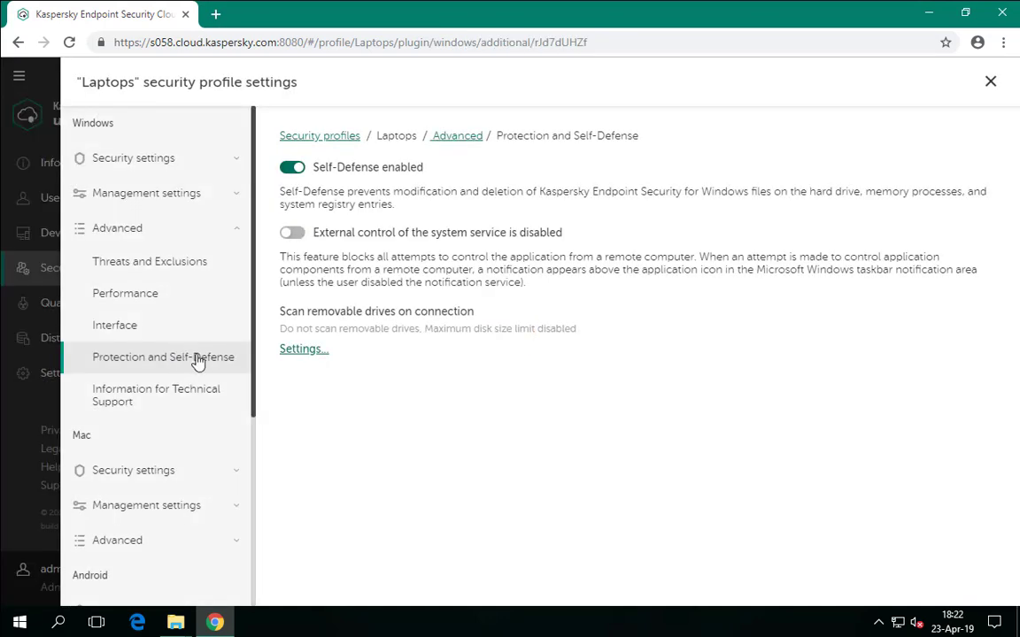
pyautogui.click(301, 351)
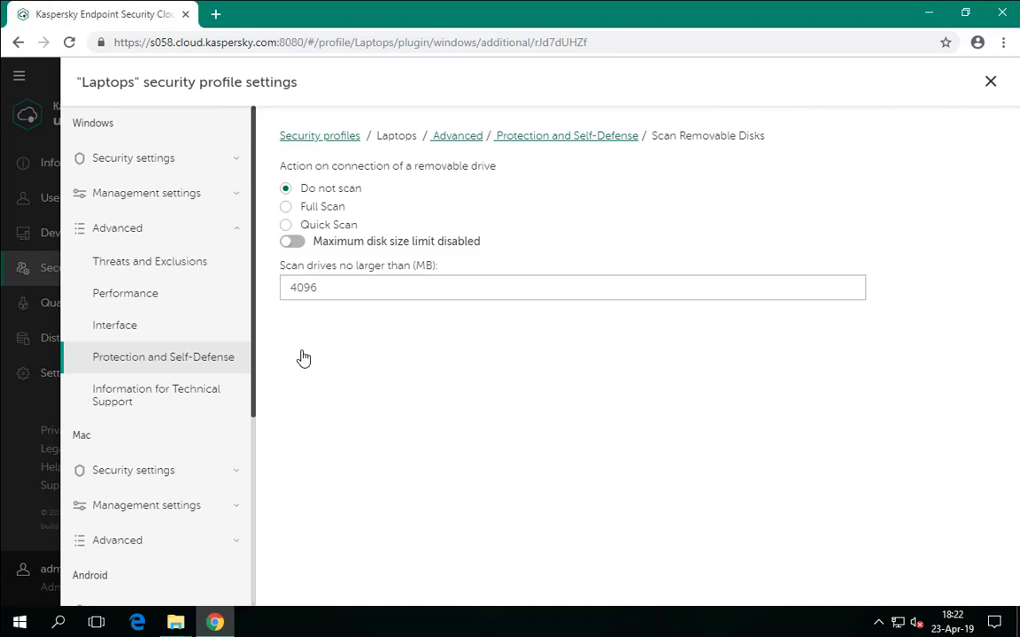
# Set removable drives to Quick Scan on connection and save.
pyautogui.click(332, 233)
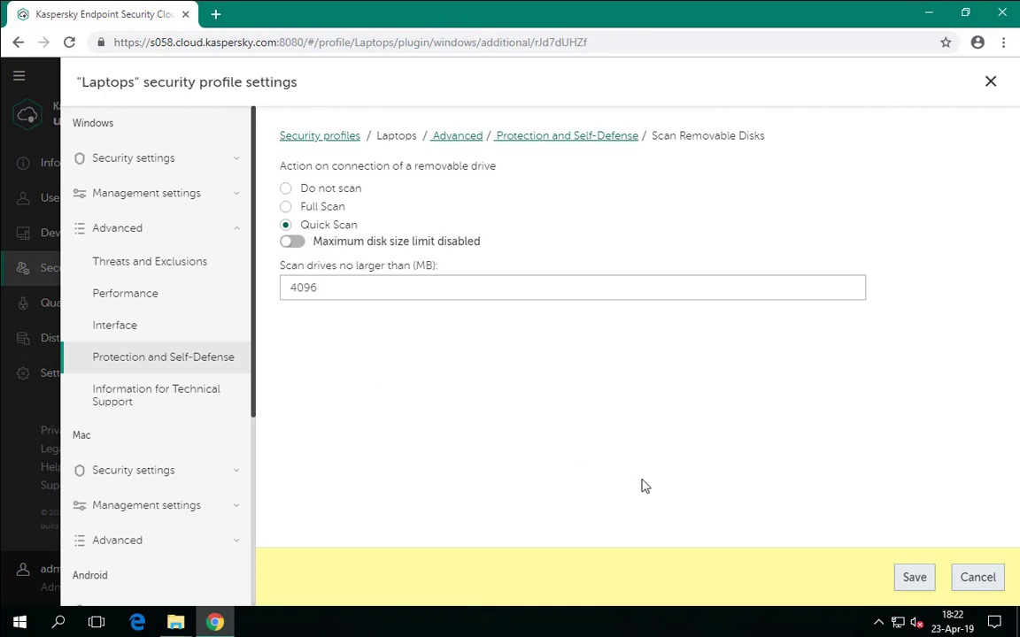
pyautogui.click(927, 588)
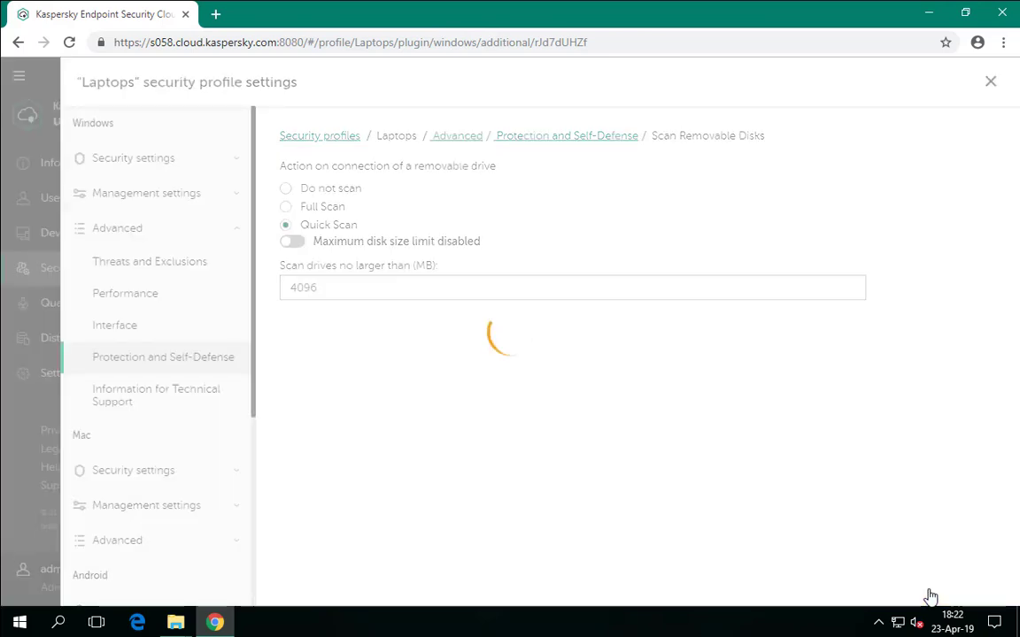